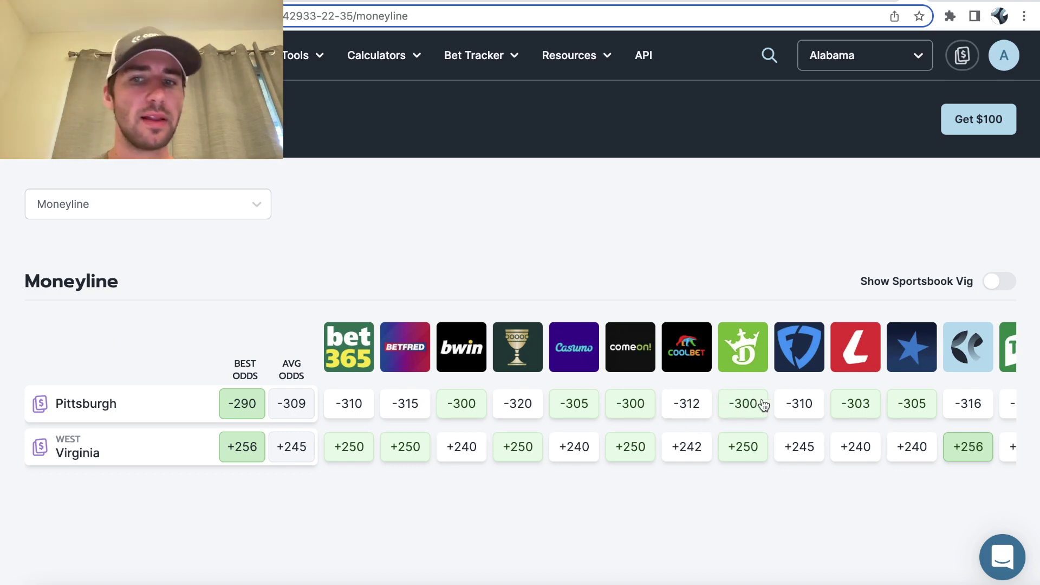
pyautogui.hscroll(5, 678, 404)
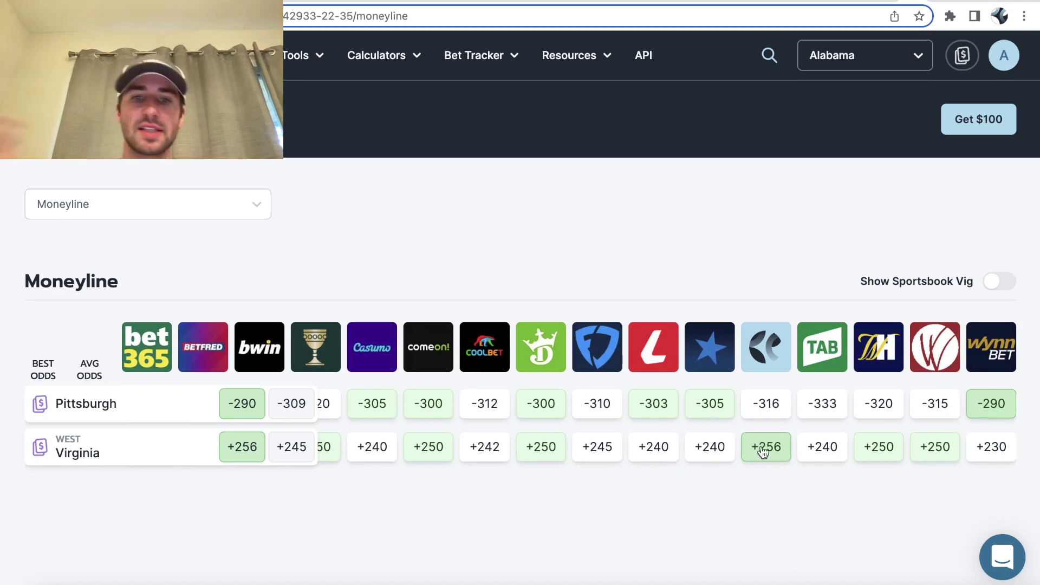
pyautogui.hscroll(-5, 763, 451)
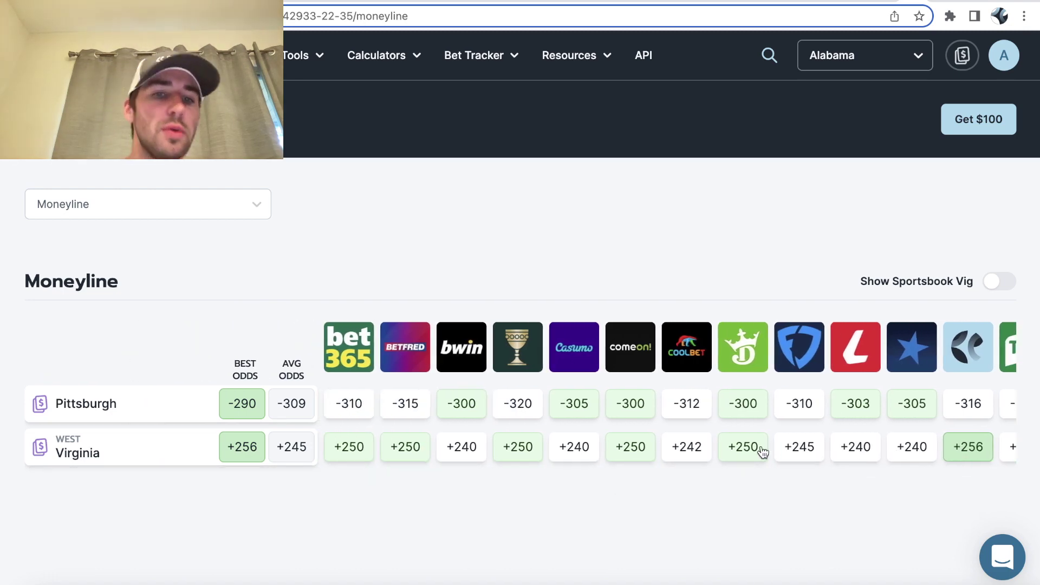
pyautogui.hscroll(5, 763, 452)
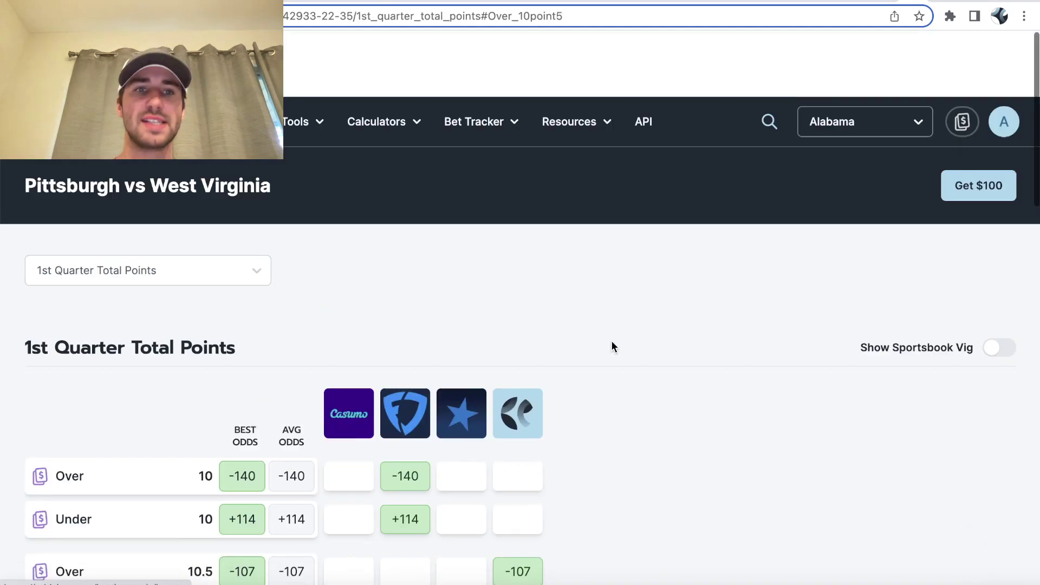
# Search the market list for 'total' and choose 1st Quarter Total Points
pyautogui.click(133, 205)
pyautogui.write('tot')
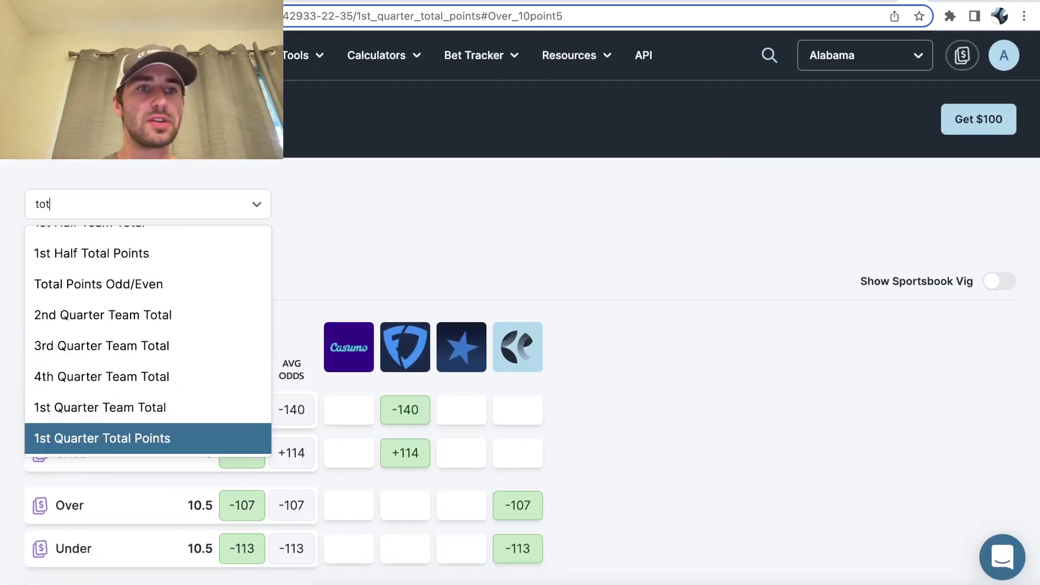
pyautogui.write('al')
pyautogui.scroll(5, 89, 315)
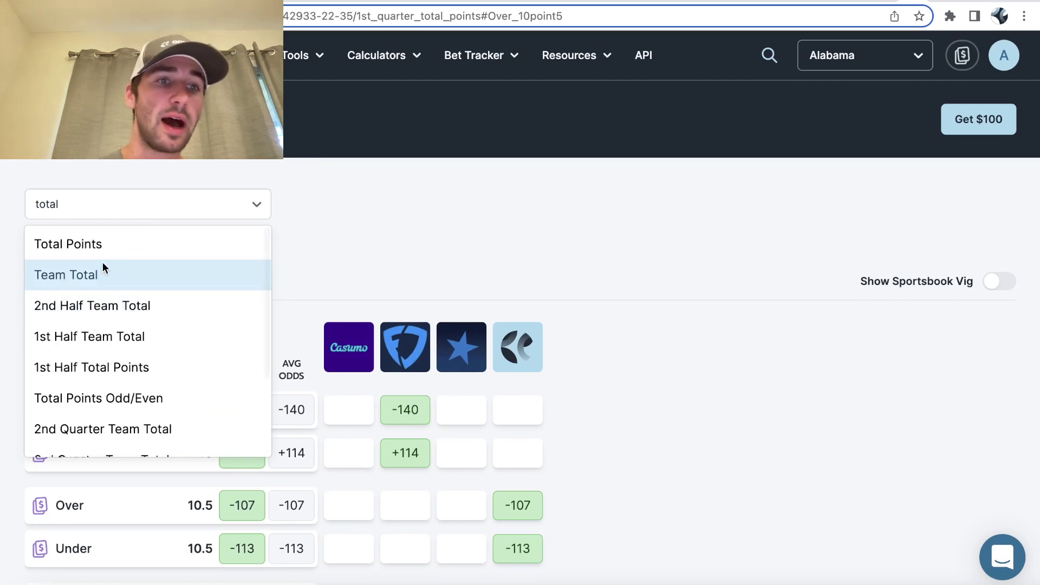
pyautogui.click(108, 242)
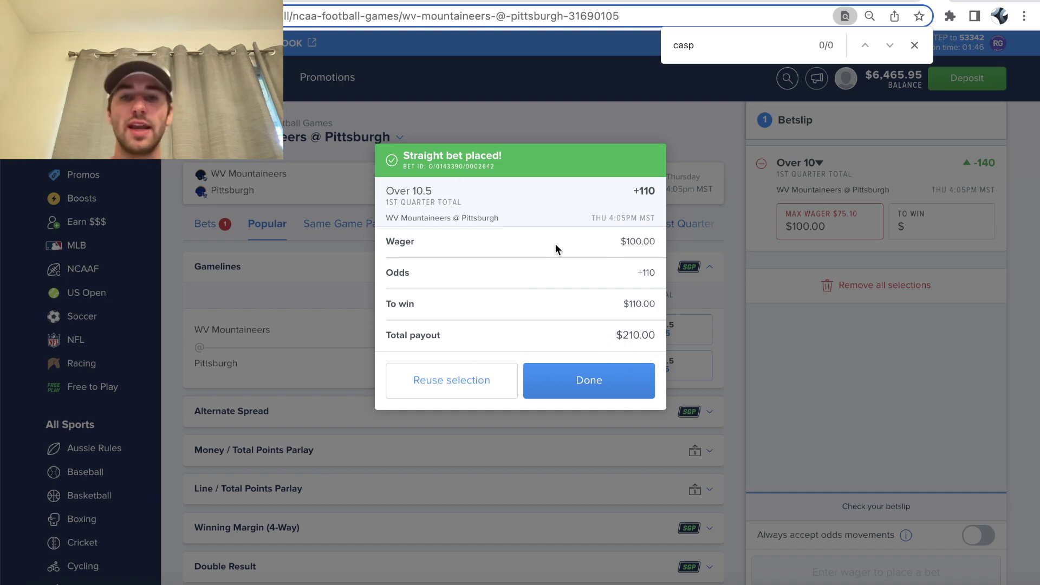
# Close the bet-placed confirmation and switch to the OddsJam tab and back to FanDuel
pyautogui.click(594, 387)
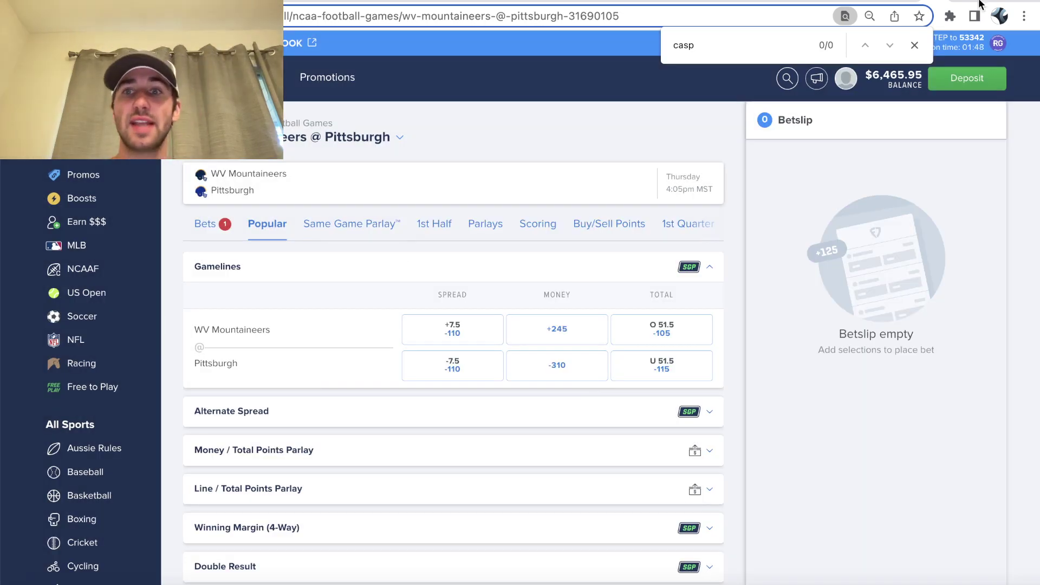
pyautogui.click(891, 2)
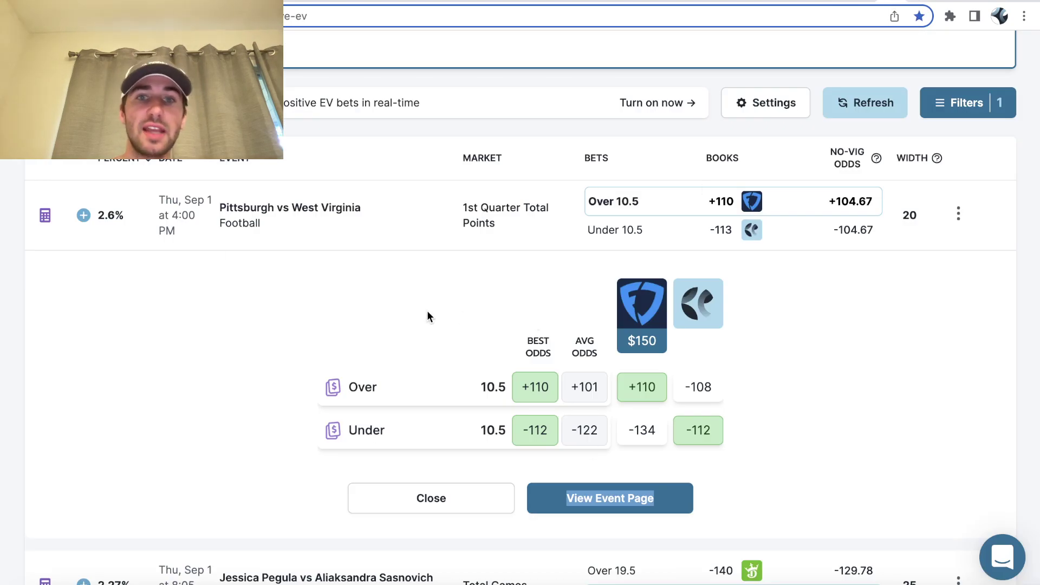
pyautogui.click(938, 4)
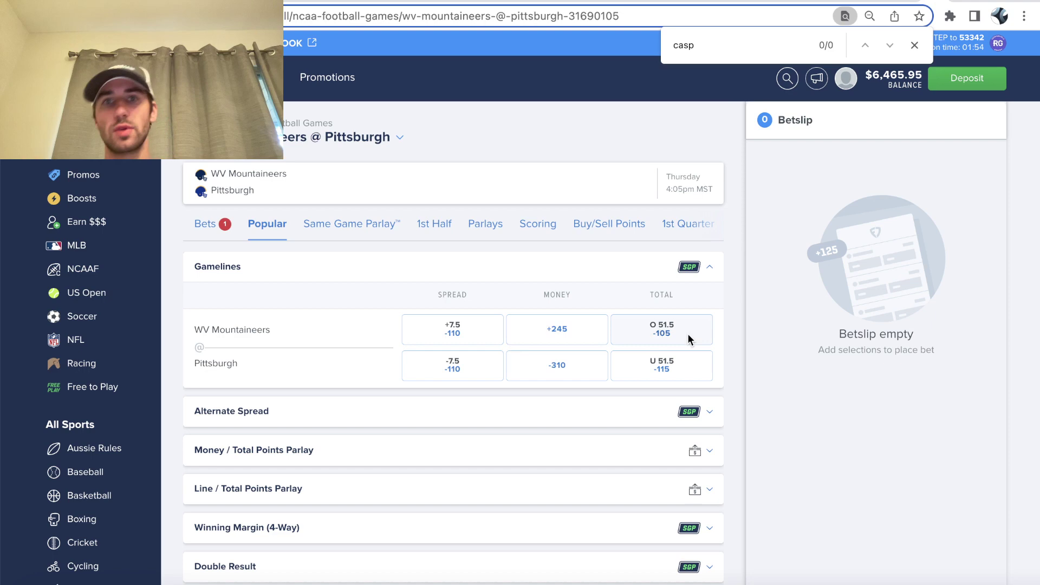
pyautogui.scroll(-2, 564, 383)
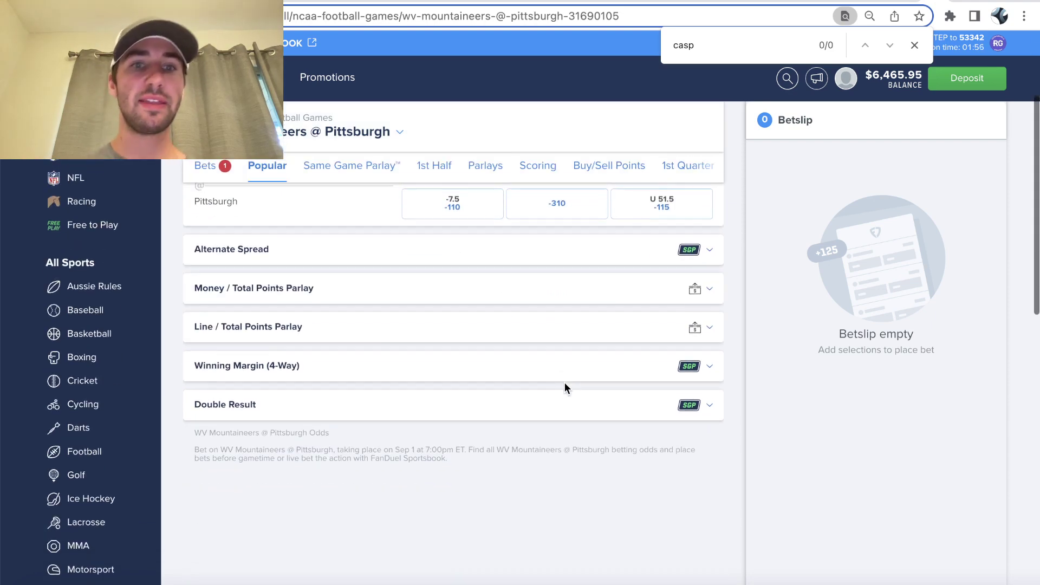
pyautogui.scroll(2, 564, 382)
pyautogui.press('Escape')
pyautogui.hotkey('ctrl', 'shift', 'Tab')
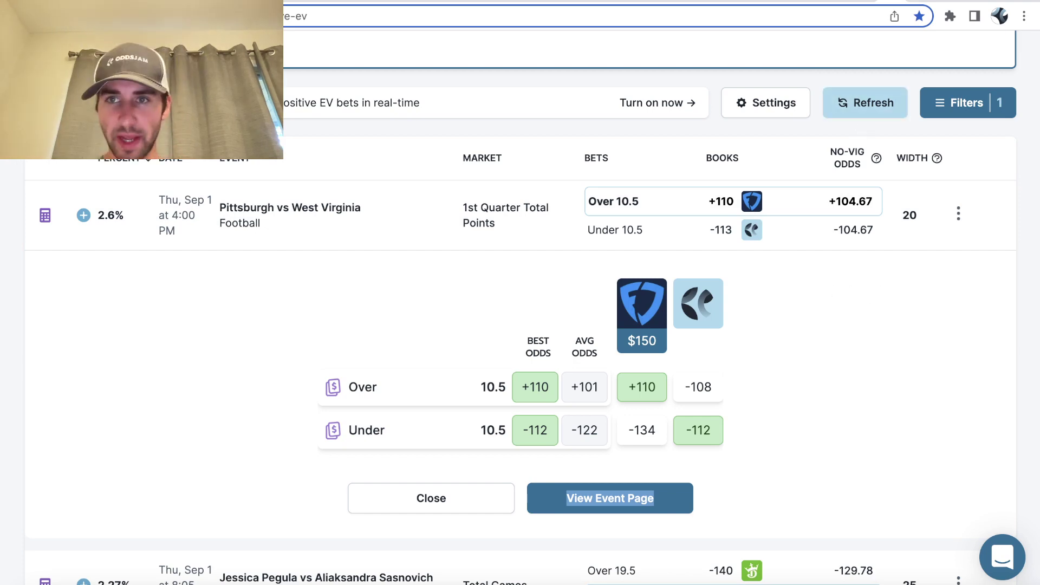
pyautogui.hotkey('ctrl', 'Tab')
# Check the game's bets and the full My Bets list, then return to OddsJam's positive EV table
pyautogui.click(223, 224)
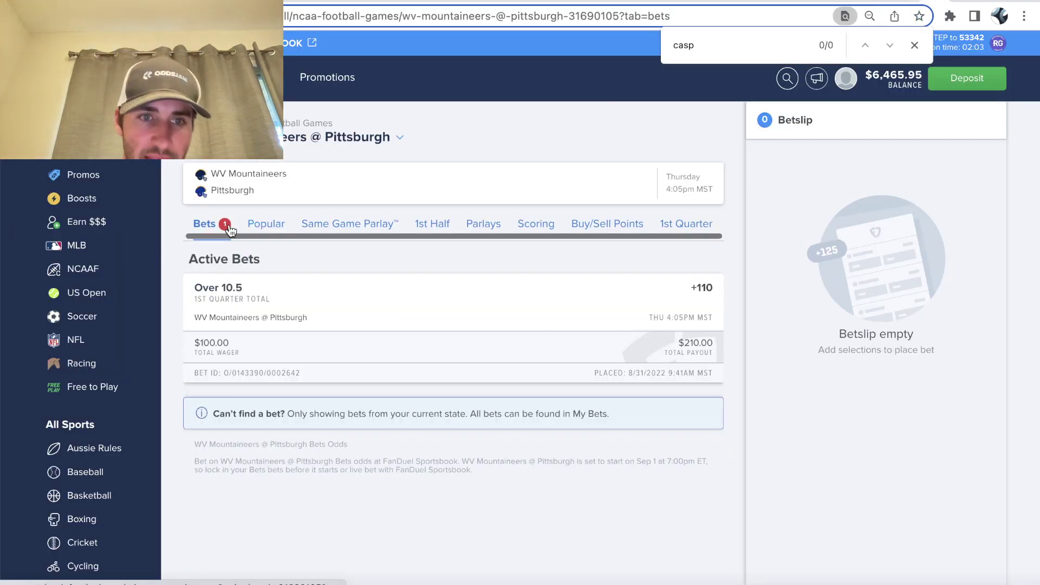
pyautogui.click(252, 77)
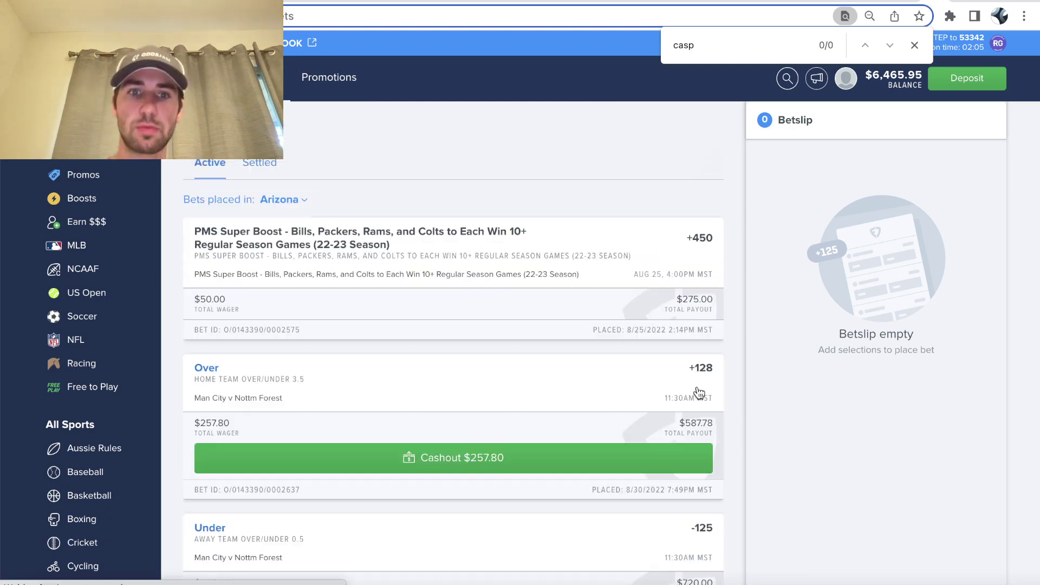
pyautogui.scroll(-5, 696, 388)
pyautogui.scroll(-2, 697, 391)
pyautogui.scroll(-3, 696, 391)
pyautogui.scroll(-3, 697, 392)
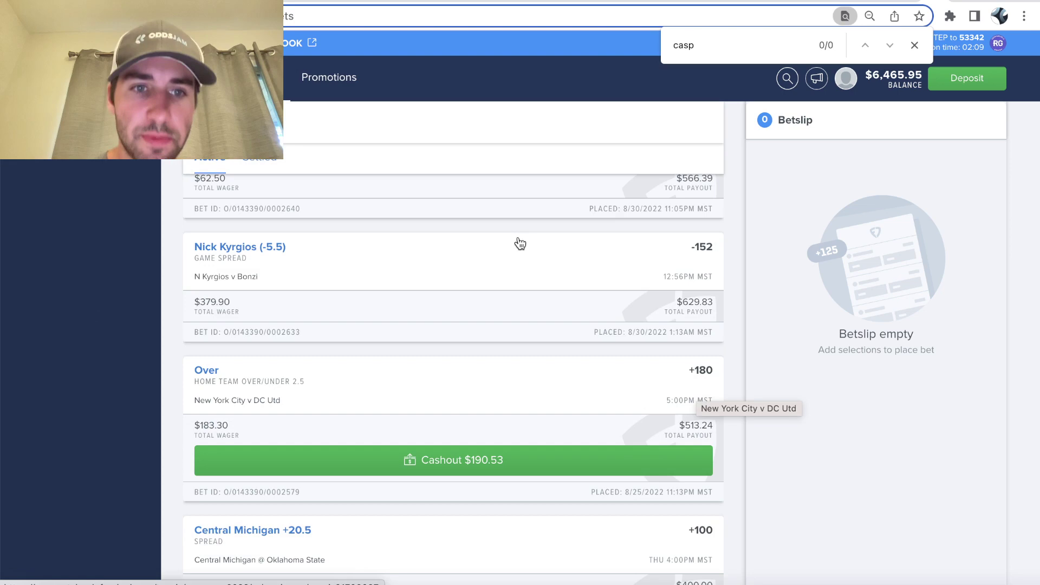
pyautogui.scroll(-3, 649, 476)
pyautogui.scroll(-3, 649, 476)
pyautogui.scroll(-3, 648, 477)
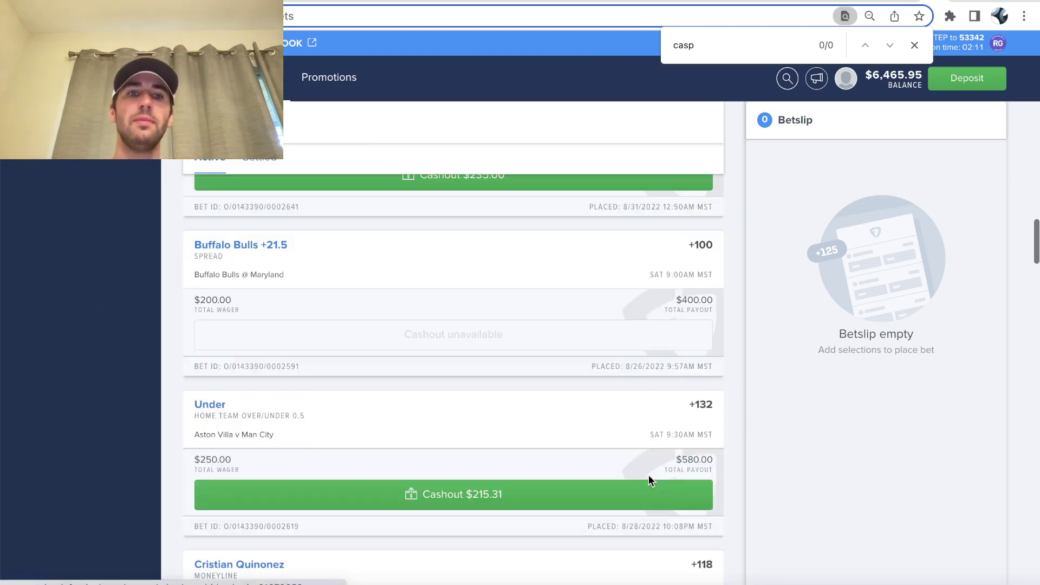
pyautogui.scroll(-2, 648, 479)
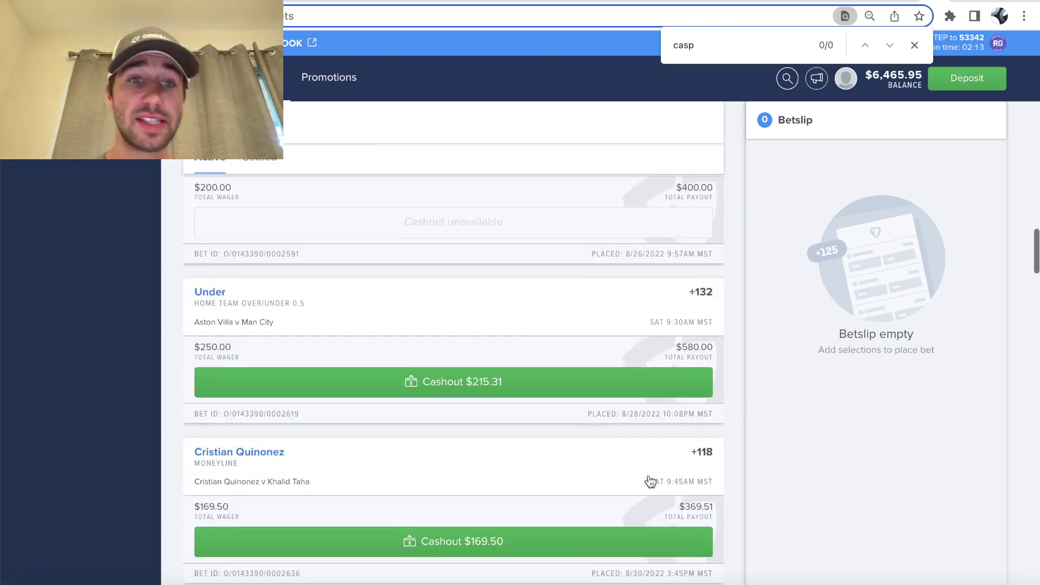
pyautogui.scroll(3, 650, 482)
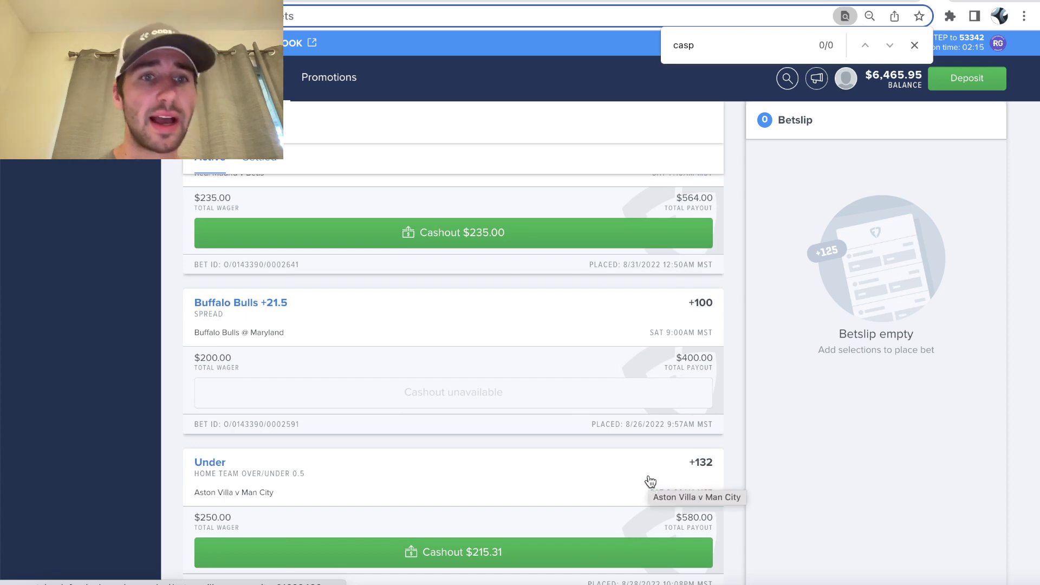
pyautogui.scroll(3, 650, 482)
pyautogui.scroll(2, 649, 482)
pyautogui.scroll(1, 648, 480)
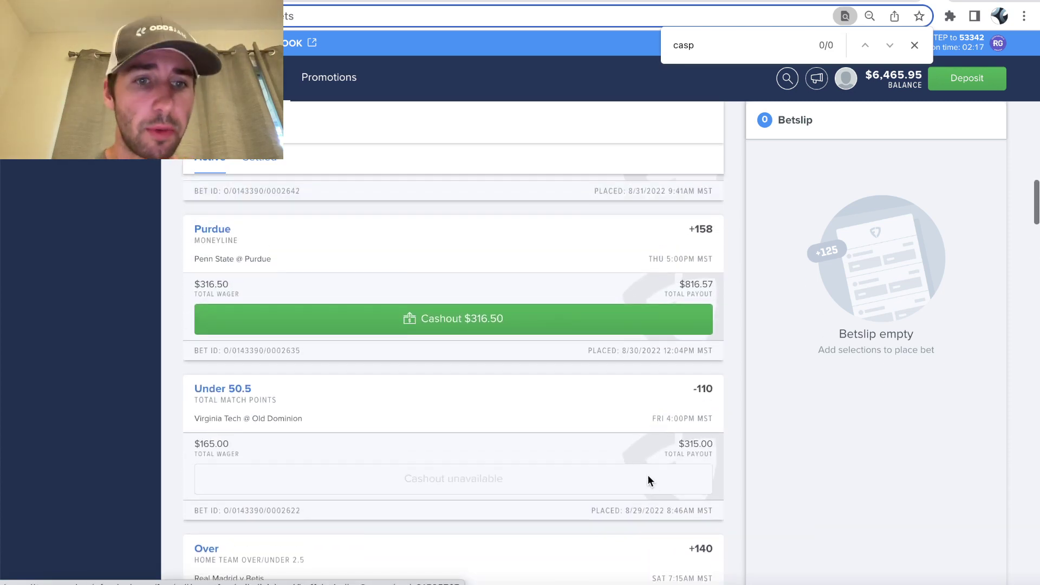
pyautogui.scroll(-3, 293, 463)
pyautogui.scroll(-2, 293, 464)
pyautogui.scroll(2, 293, 463)
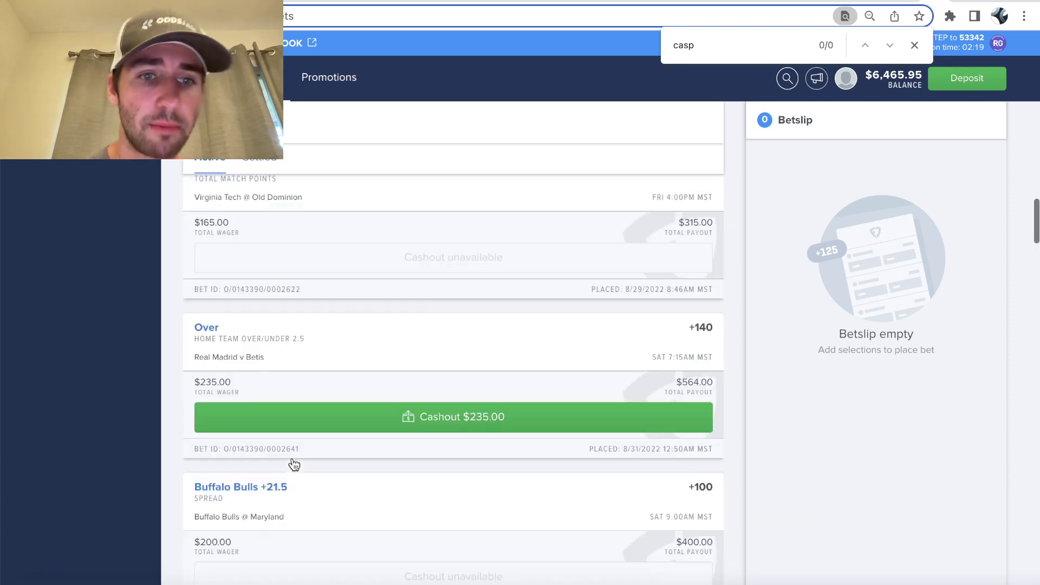
pyautogui.scroll(4, 294, 464)
pyautogui.scroll(2, 294, 464)
pyautogui.scroll(2, 293, 463)
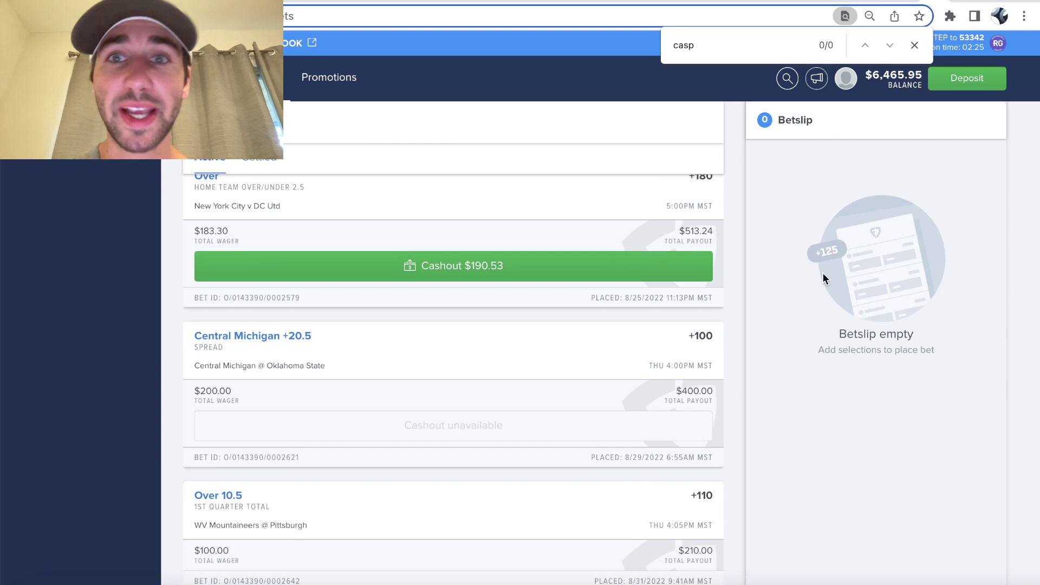
pyautogui.click(875, 1)
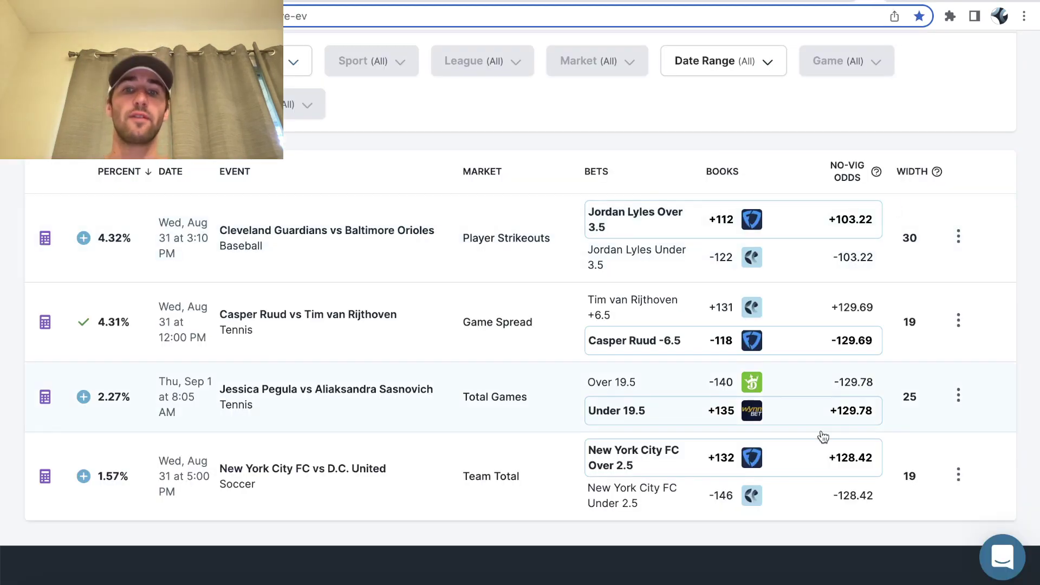
pyautogui.scroll(5, 822, 437)
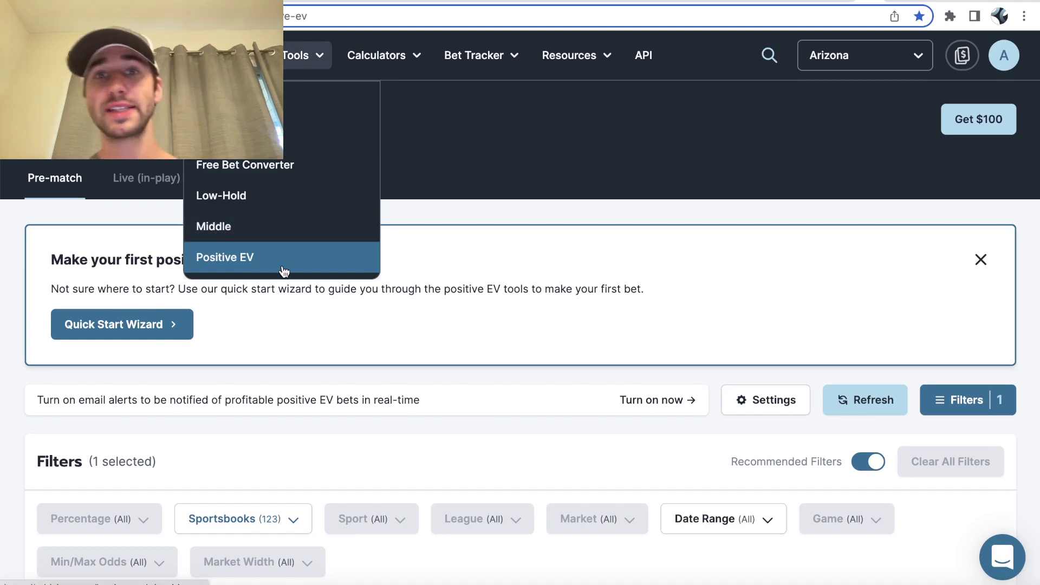
pyautogui.scroll(1, 419, 319)
pyautogui.scroll(-1, 420, 319)
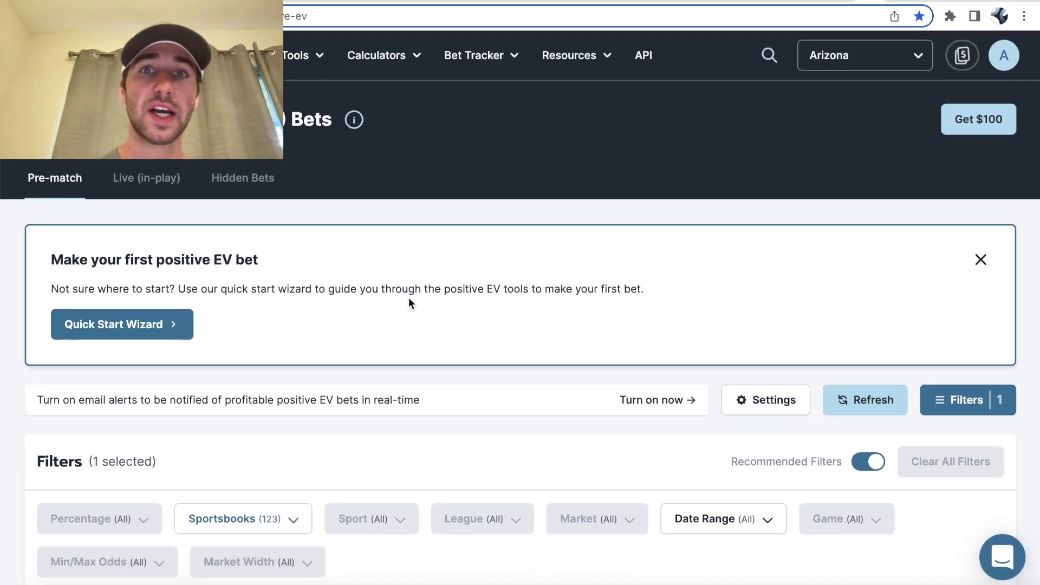